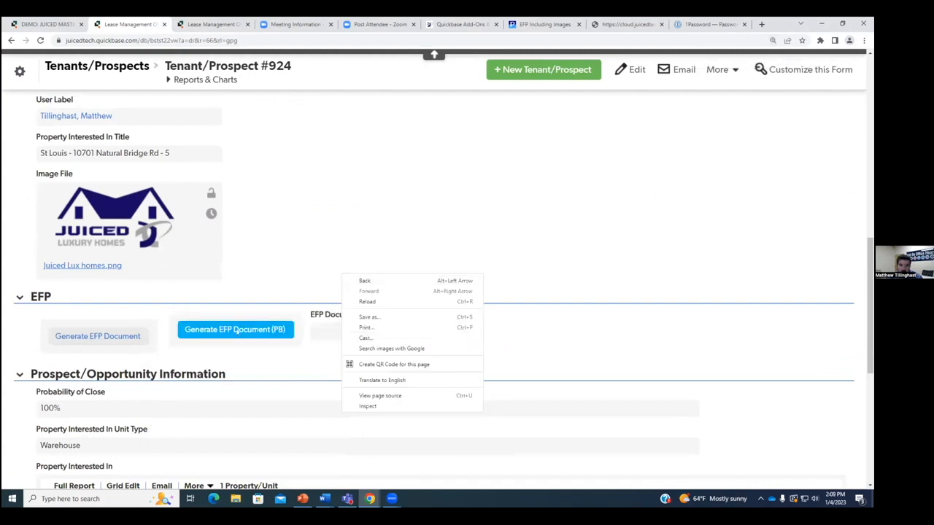
- Open the field properties of the Generate EFP Document field and enlarge its formula box
{"action": "right_click", "coordinate": [146, 349]}
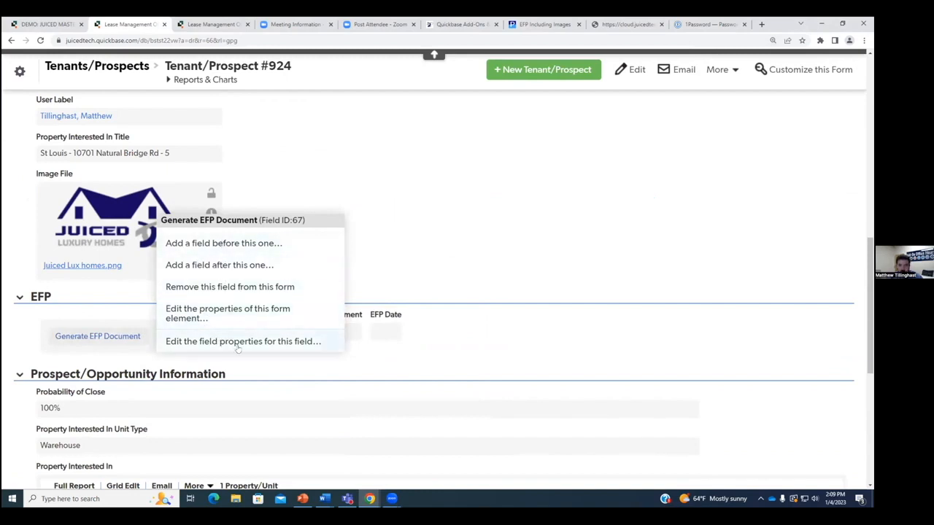
{"action": "left_click", "coordinate": [299, 348]}
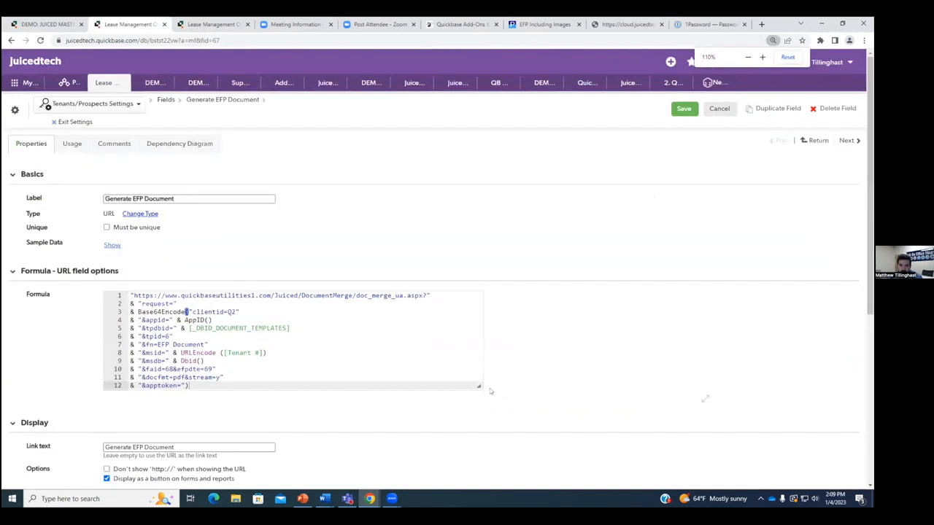
{"action": "left_click_drag", "start_coordinate": [479, 387], "coordinate": [531, 409]}
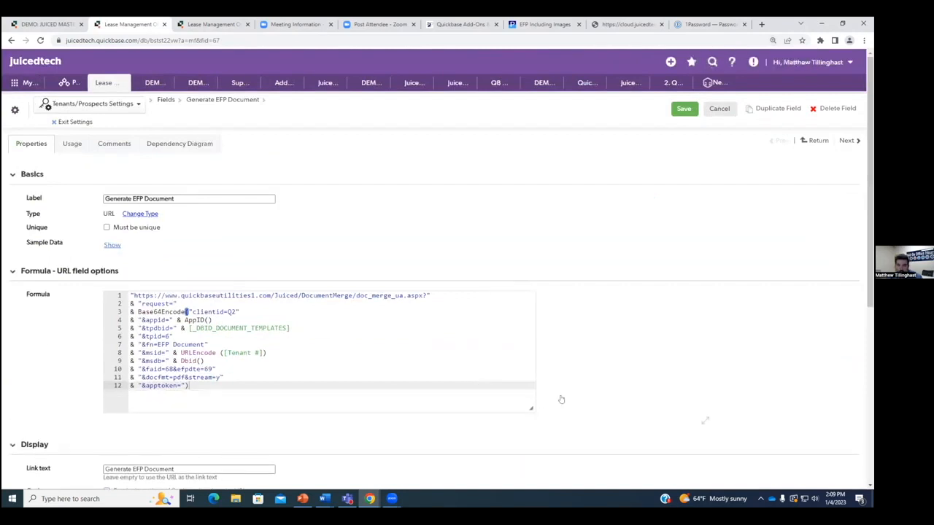
{"action": "scroll", "coordinate": [540, 387], "scroll_direction": "down", "scroll_amount": 1}
{"action": "key", "text": "ctrl+plus"}
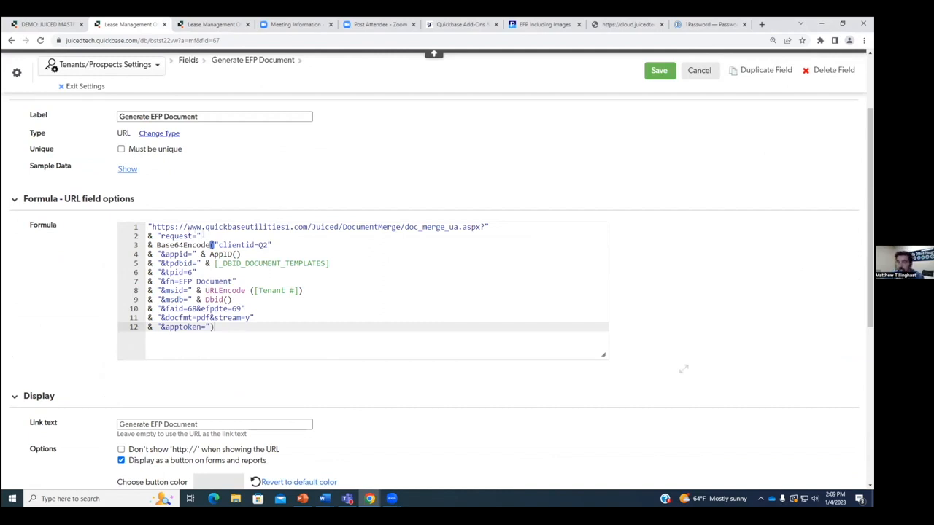
- Examine the formula's document merge URL, the encoded request with its clientid, and the appid parameter with AppID()
{"action": "left_click_drag", "start_coordinate": [148, 227], "coordinate": [489, 227]}
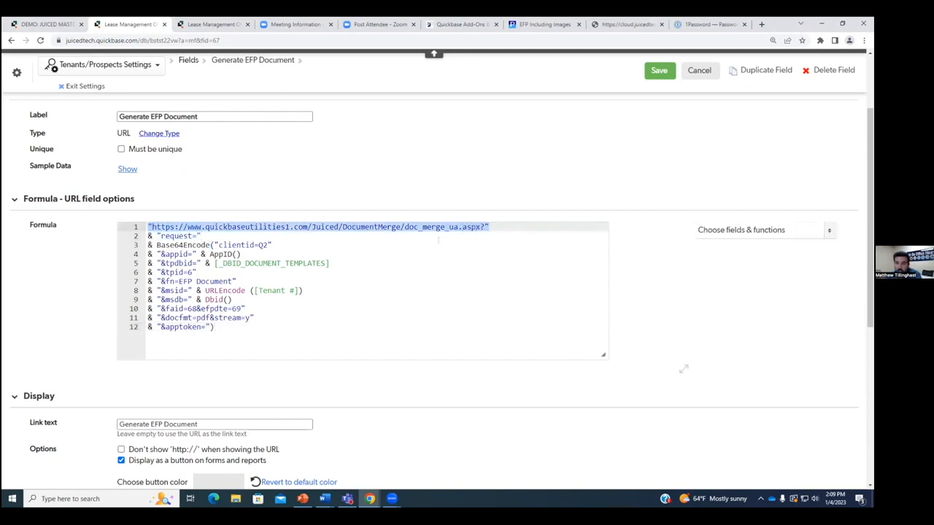
{"action": "left_click", "coordinate": [487, 307]}
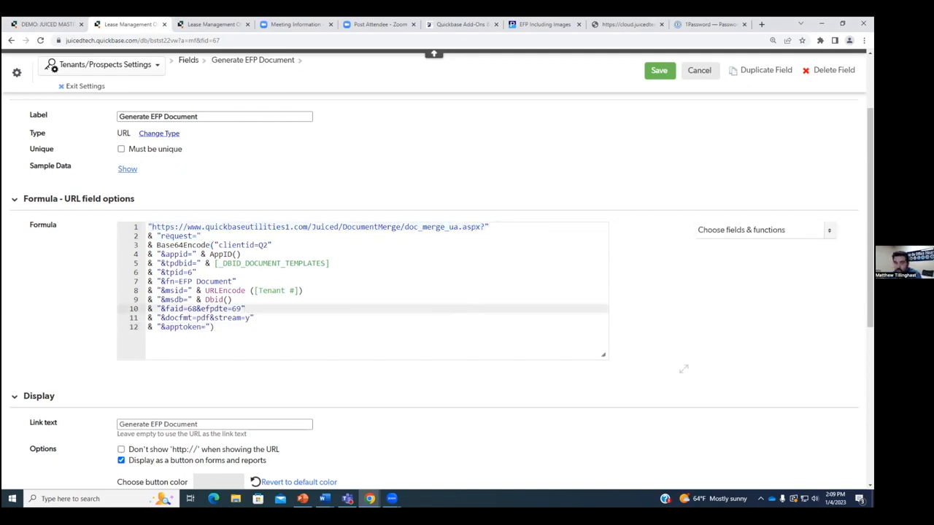
{"action": "left_click_drag", "start_coordinate": [147, 235], "coordinate": [272, 245]}
{"action": "left_click", "coordinate": [272, 245]}
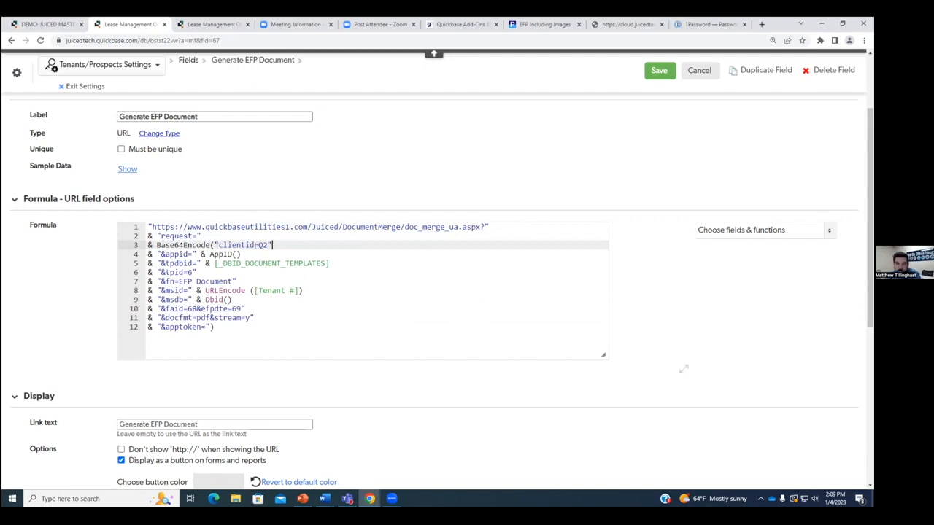
{"action": "key", "text": "Down"}
{"action": "left_click_drag", "start_coordinate": [153, 255], "coordinate": [241, 255]}
{"action": "left_click", "coordinate": [234, 254]}
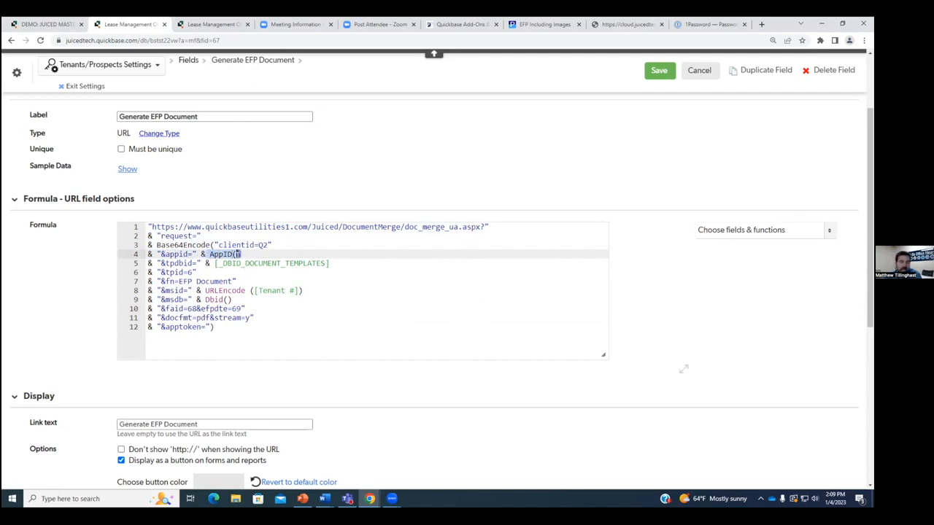
{"action": "left_click_drag", "start_coordinate": [243, 254], "coordinate": [205, 256]}
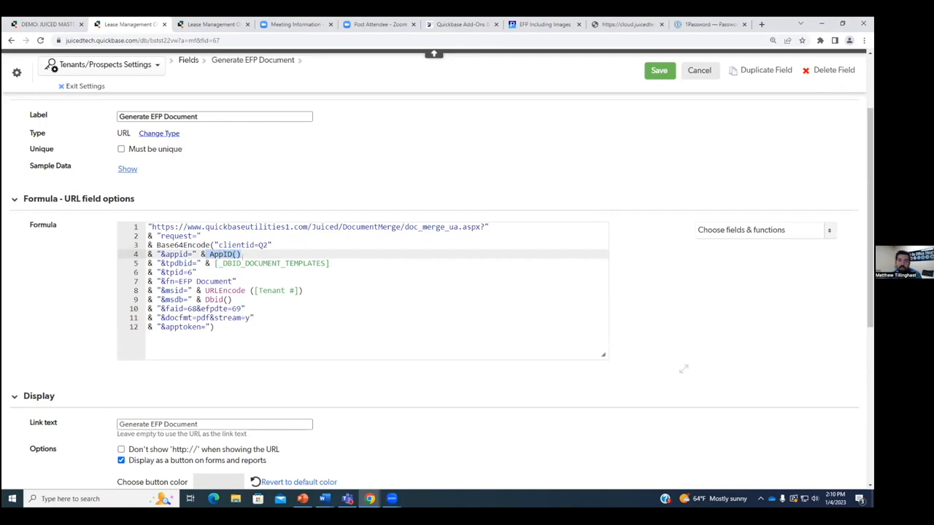
{"action": "left_click", "coordinate": [254, 254]}
- Examine the formula's tpdbid parameter for the document templates table and the tpid template ID
{"action": "left_click", "coordinate": [159, 262]}
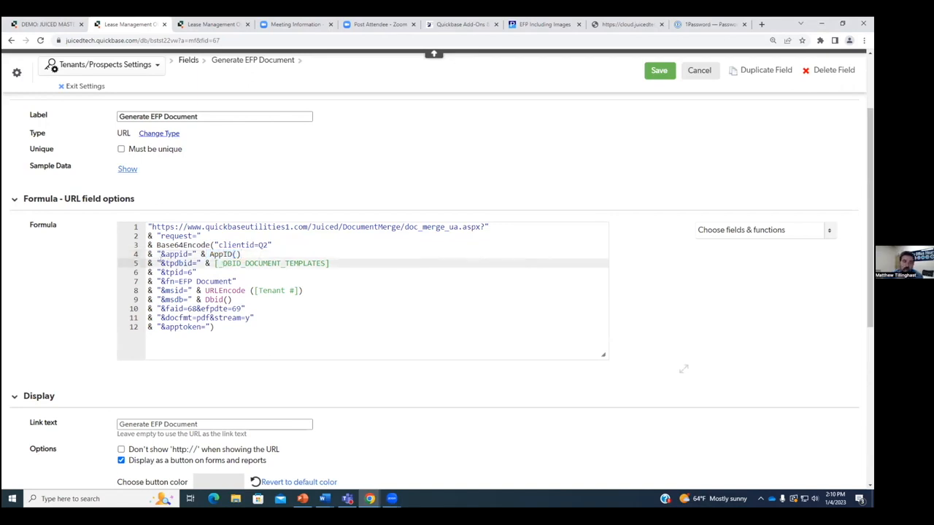
{"action": "left_click_drag", "start_coordinate": [159, 262], "coordinate": [271, 264]}
{"action": "left_click", "coordinate": [232, 263]}
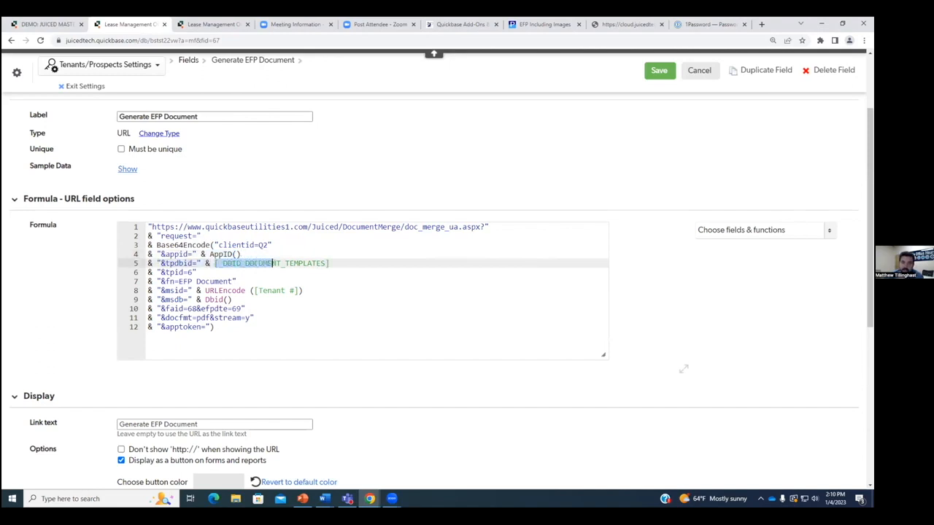
{"action": "left_click", "coordinate": [278, 263]}
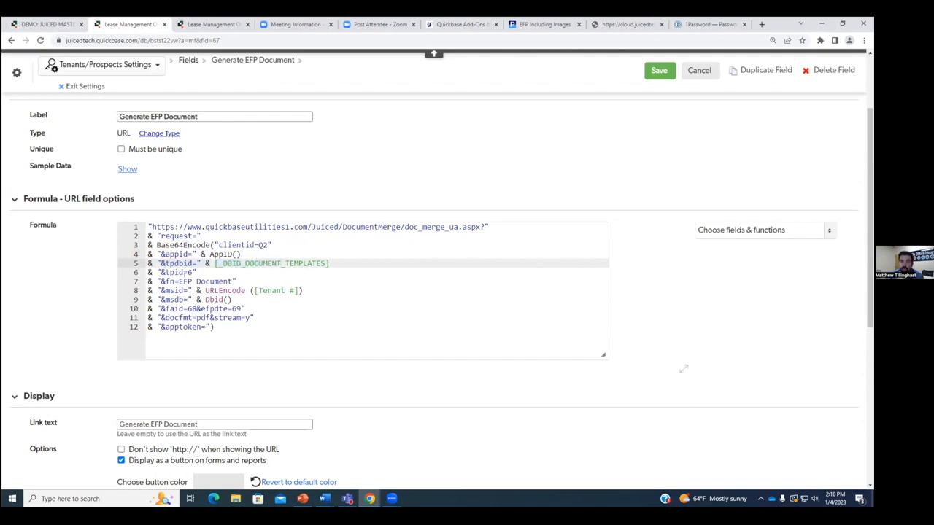
{"action": "left_click", "coordinate": [191, 272]}
{"action": "type", "text": "\""}
{"action": "left_click", "coordinate": [167, 273]}
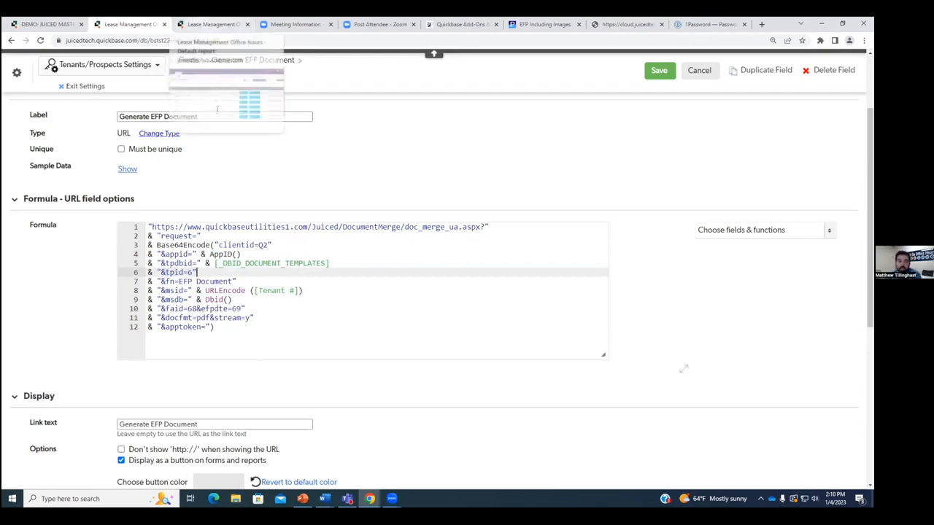
- Open record 6 in the Document Templates report and compare its record ID with the formula's tpid value
{"action": "left_click", "coordinate": [219, 24]}
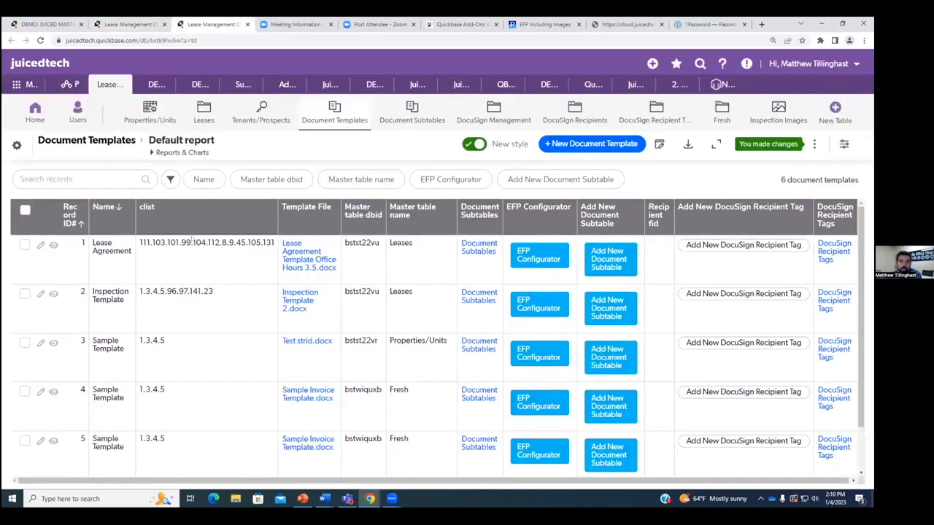
{"action": "scroll", "coordinate": [172, 405], "scroll_direction": "down", "scroll_amount": 1}
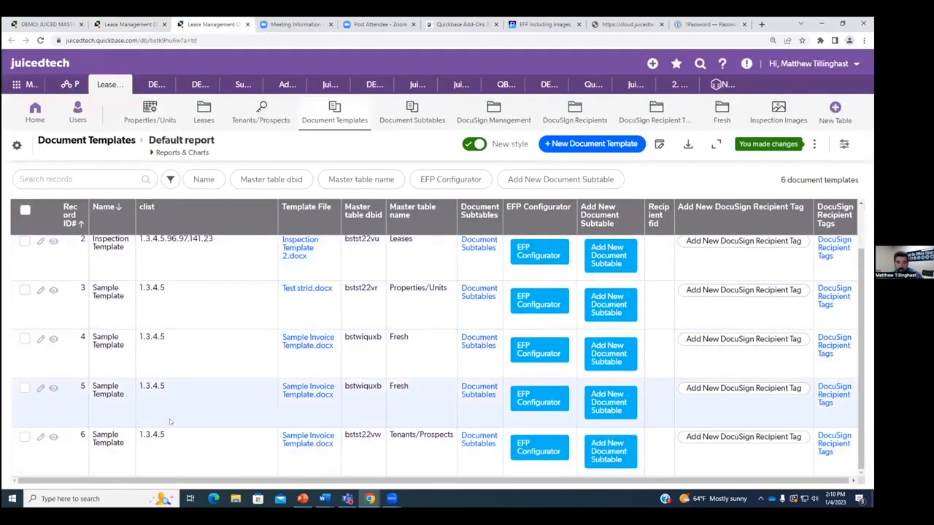
{"action": "key", "text": "ctrl+minus"}
{"action": "key", "text": "ctrl+minus"}
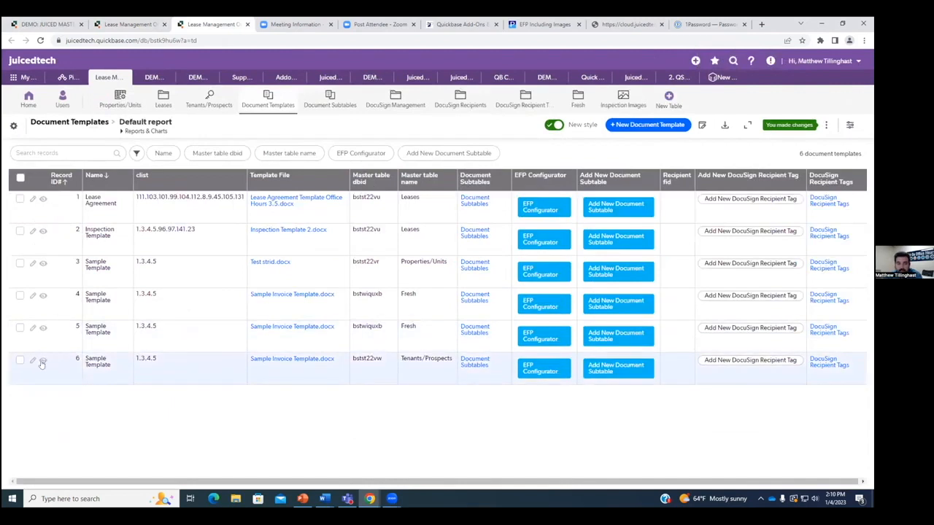
{"action": "left_click", "coordinate": [41, 363]}
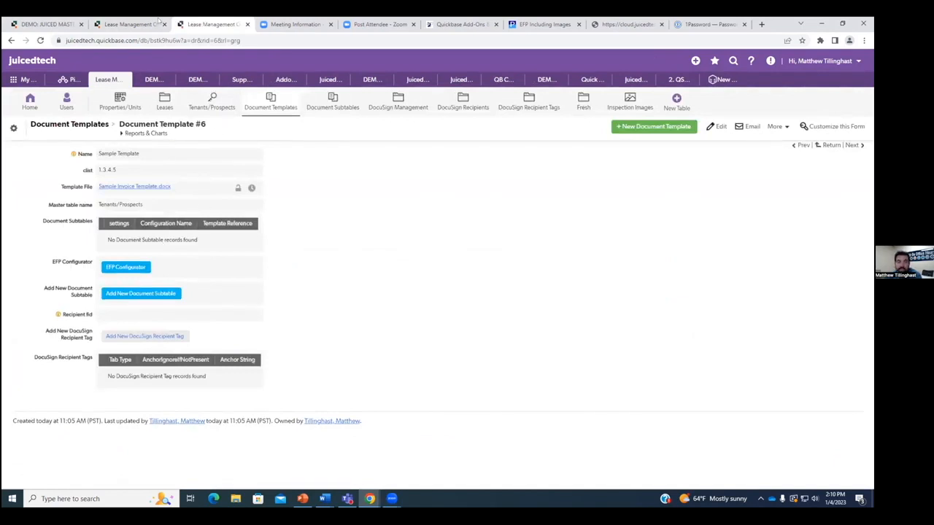
{"action": "left_click", "coordinate": [149, 24]}
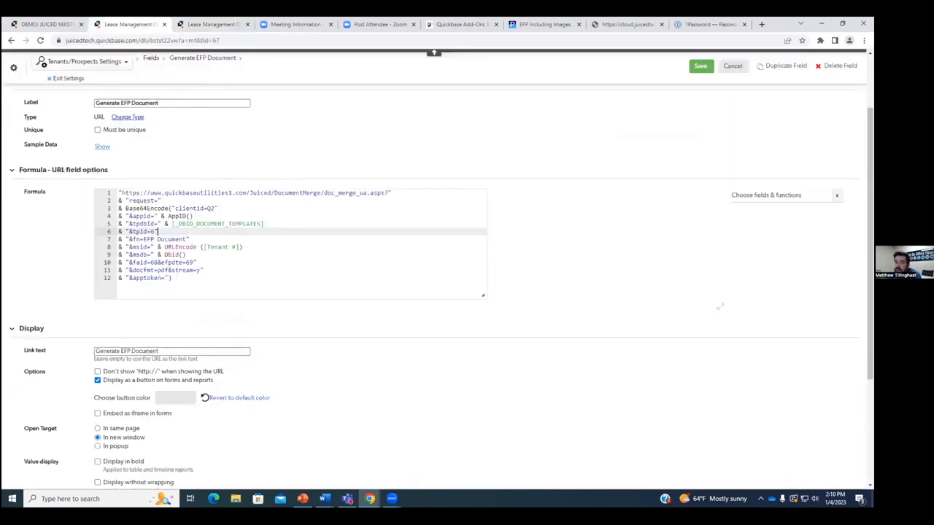
{"action": "key", "text": "Left"}
{"action": "left_click", "coordinate": [209, 25]}
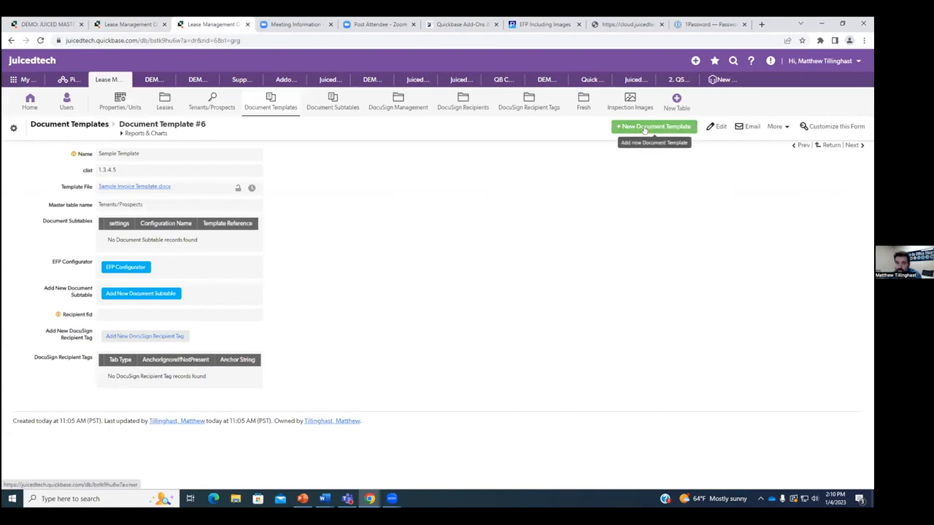
{"action": "left_click", "coordinate": [149, 24]}
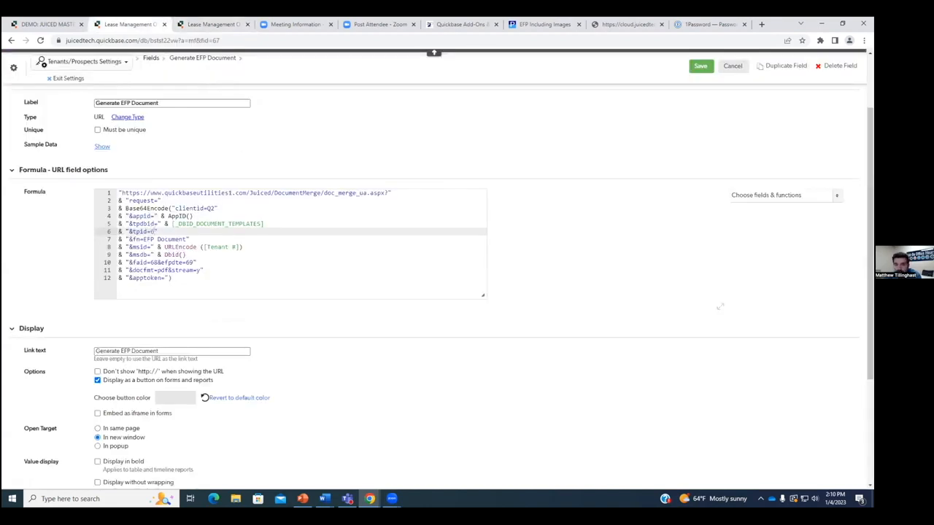
- Try 7 as the tpid template ID in the formula, and restore it to 6
{"action": "key", "text": "BackSpace"}
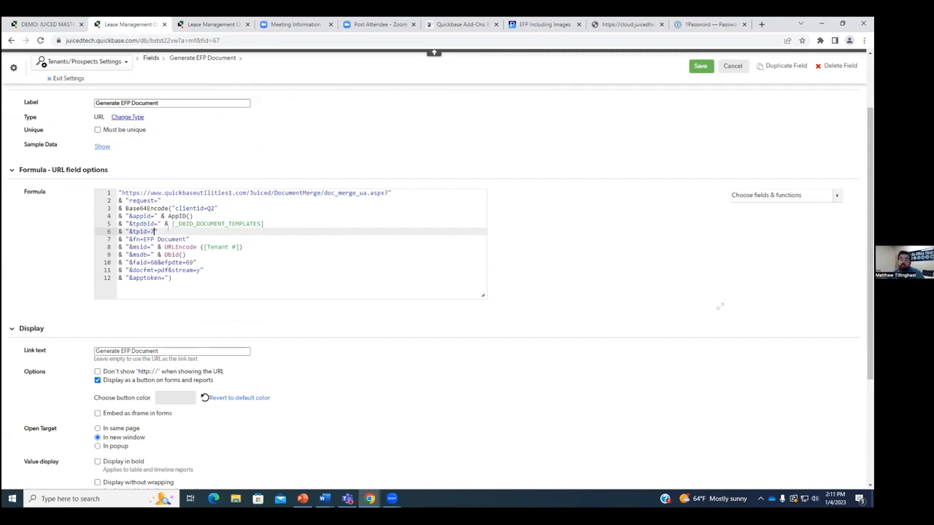
{"action": "key", "text": "BackSpace"}
{"action": "type", "text": "8"}
{"action": "key", "text": "Down"}
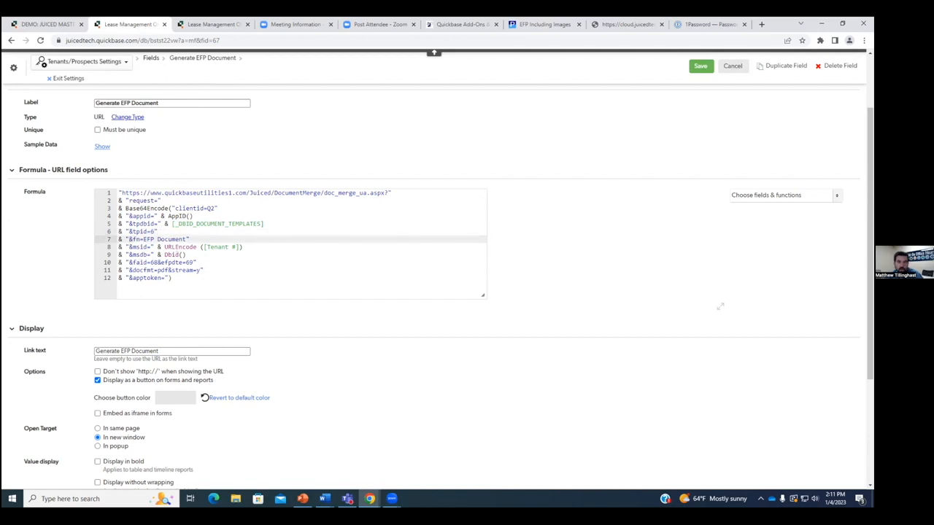
- Set the file name in the formula's fn parameter to Welcome Letter
{"action": "key", "text": "ctrl+plus"}
{"action": "key", "text": "ctrl+plus"}
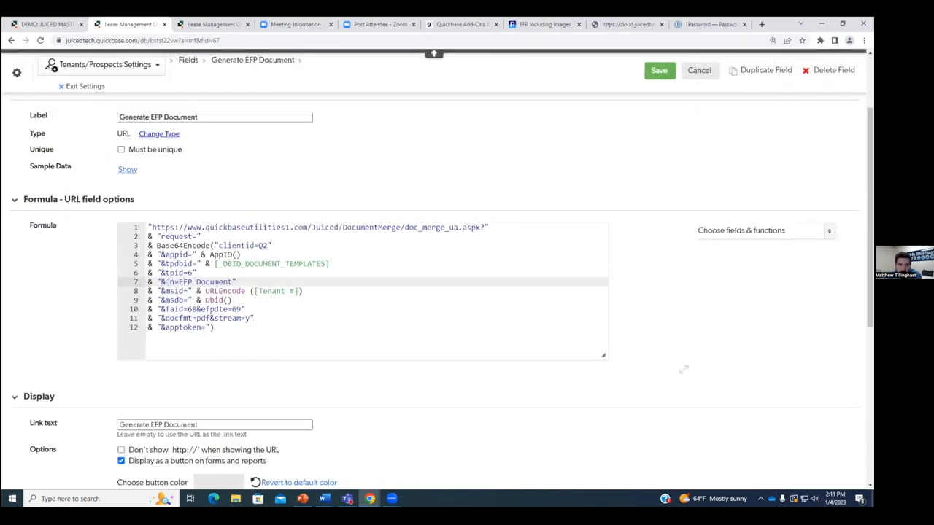
{"action": "left_click_drag", "start_coordinate": [162, 281], "coordinate": [175, 282]}
{"action": "left_click", "coordinate": [175, 282]}
{"action": "left_click", "coordinate": [234, 282]}
{"action": "key", "text": "BackSpace"}
{"action": "key", "text": "BackSpace"}
{"action": "key", "text": "BackSpace"}
{"action": "key", "text": "BackSpace"}
{"action": "key", "text": "BackSpace"}
{"action": "key", "text": "BackSpace"}
{"action": "key", "text": "BackSpace"}
{"action": "key", "text": "BackSpace"}
{"action": "key", "text": "BackSpace"}
{"action": "key", "text": "BackSpace"}
{"action": "key", "text": "BackSpace"}
{"action": "key", "text": "BackSpace"}
{"action": "type", "text": "Welcom"}
{"action": "type", "text": "e Letter"}
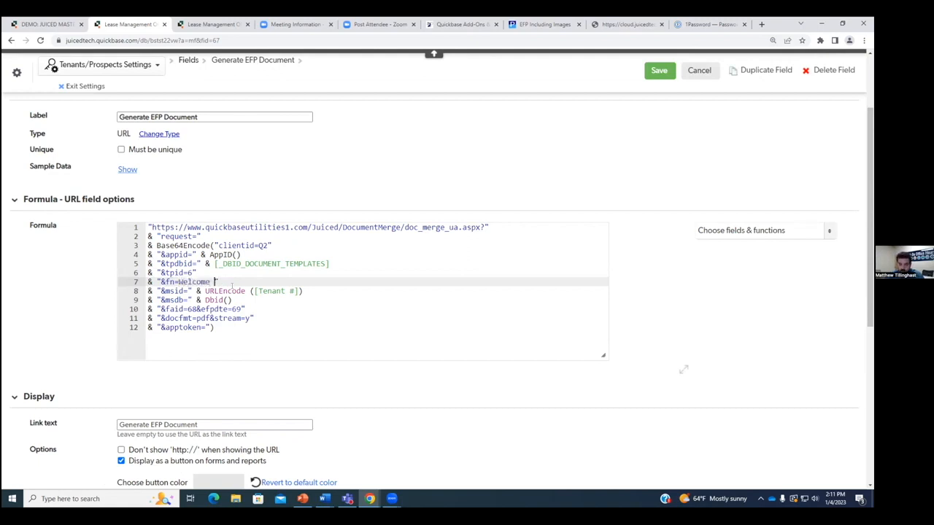
- Examine the formula's msid parameter, including the URLEncode function and its Tenant # field reference
{"action": "left_click", "coordinate": [236, 301]}
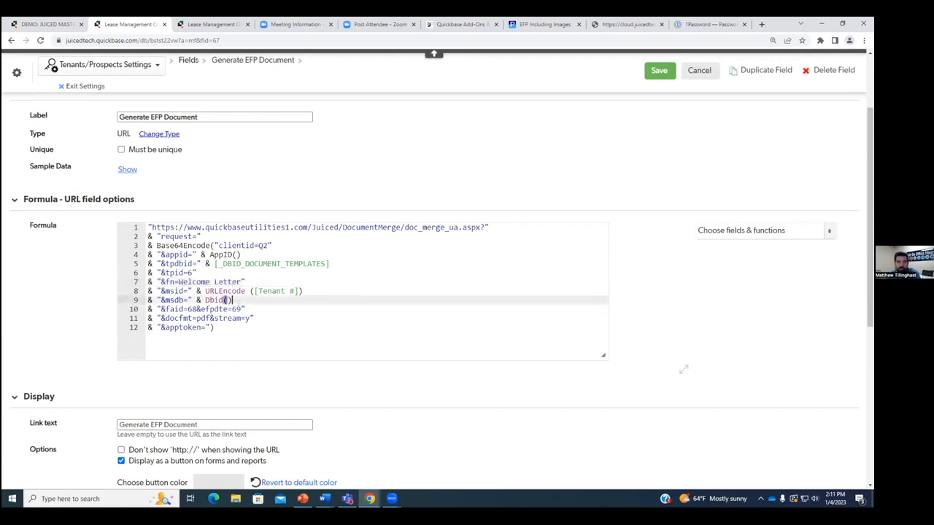
{"action": "double_click", "coordinate": [173, 290]}
{"action": "left_click", "coordinate": [192, 290]}
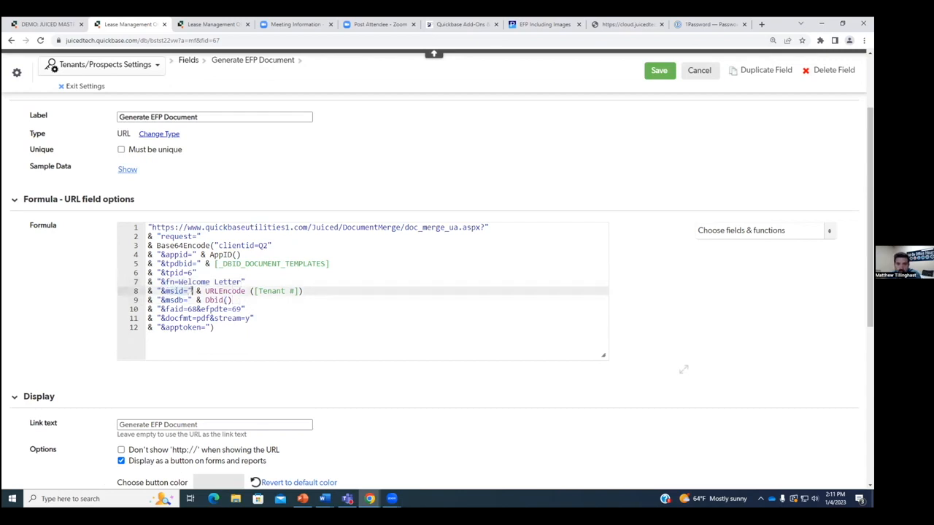
{"action": "left_click_drag", "start_coordinate": [205, 291], "coordinate": [286, 290]}
{"action": "left_click", "coordinate": [276, 290]}
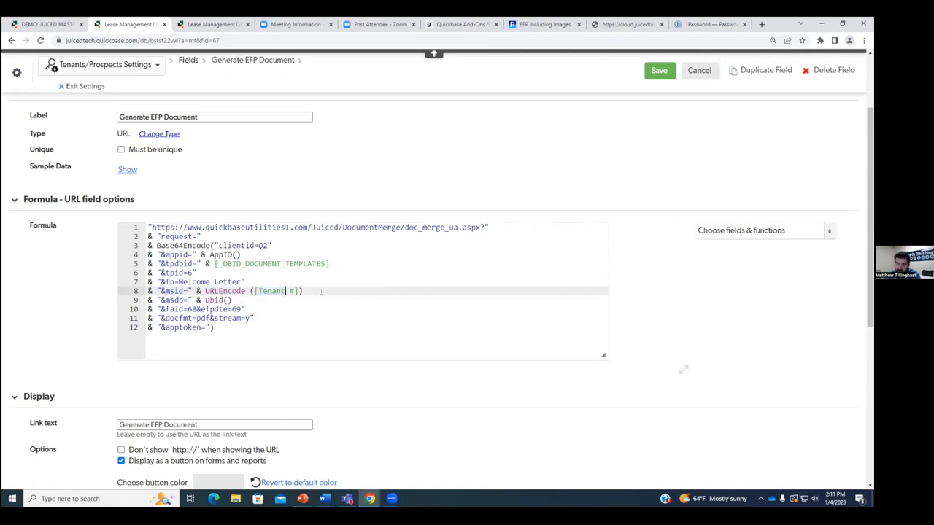
{"action": "left_click", "coordinate": [321, 290]}
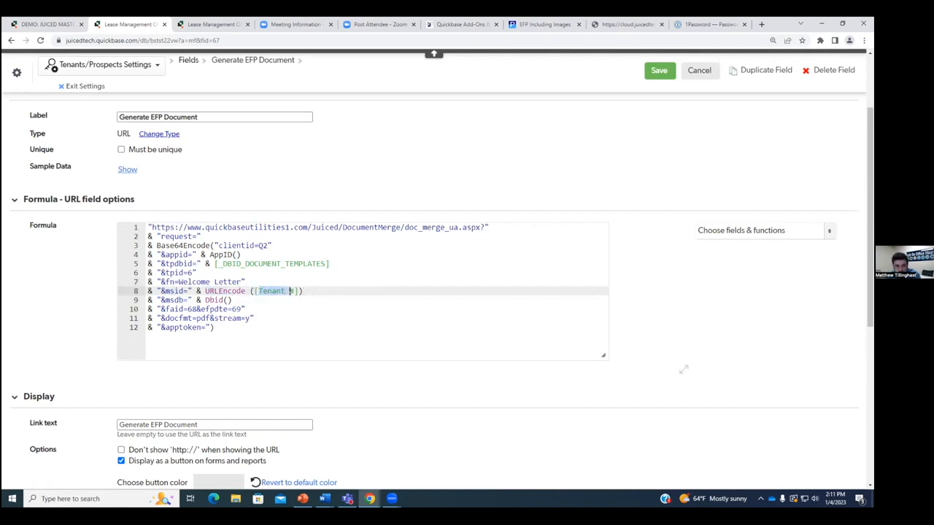
{"action": "left_click_drag", "start_coordinate": [294, 291], "coordinate": [258, 291]}
{"action": "left_click", "coordinate": [267, 299]}
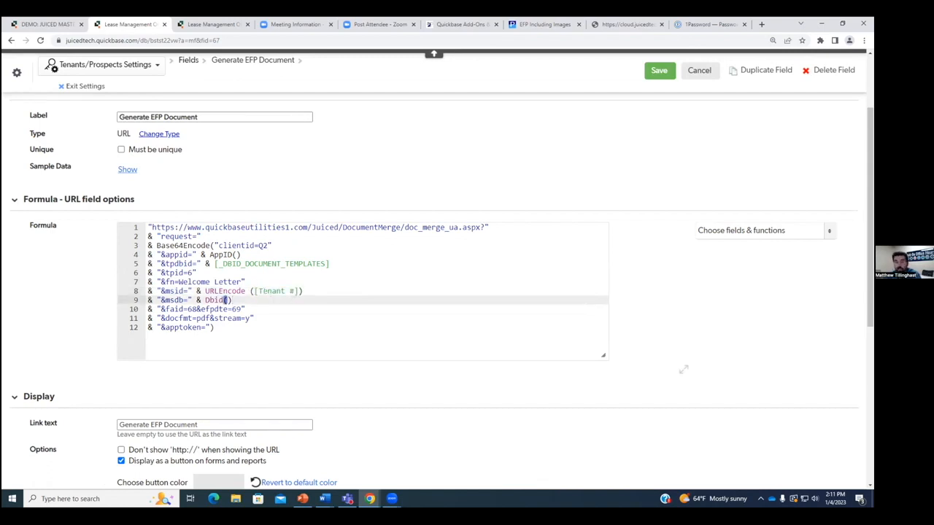
{"action": "left_click", "coordinate": [267, 291]}
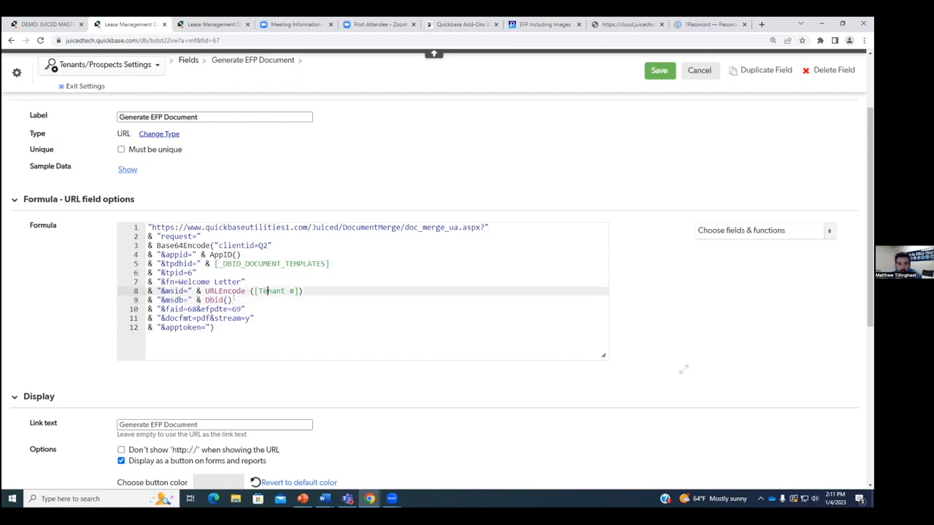
- Examine the formula's msdb parameter with Dbid() and the faid and efpdte field ID parameters
{"action": "left_click_drag", "start_coordinate": [233, 300], "coordinate": [169, 300]}
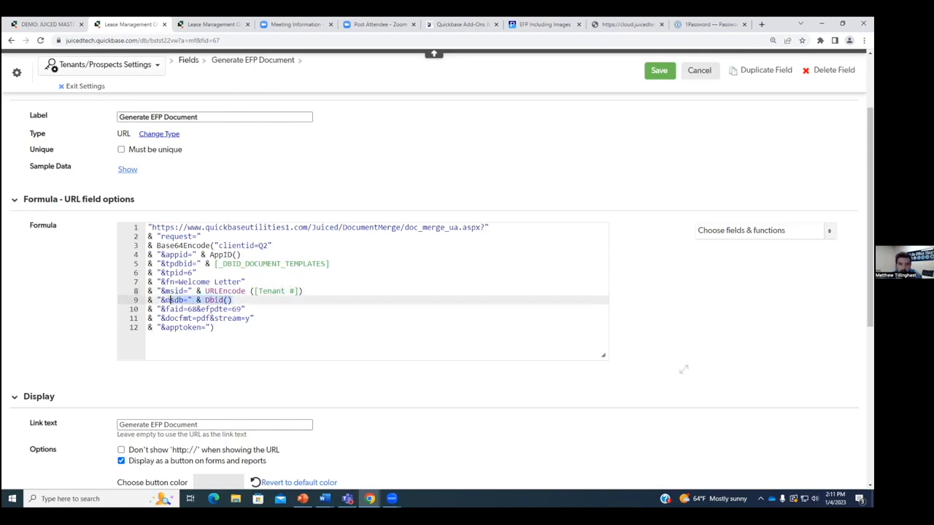
{"action": "left_click", "coordinate": [234, 300]}
{"action": "left_click", "coordinate": [170, 309]}
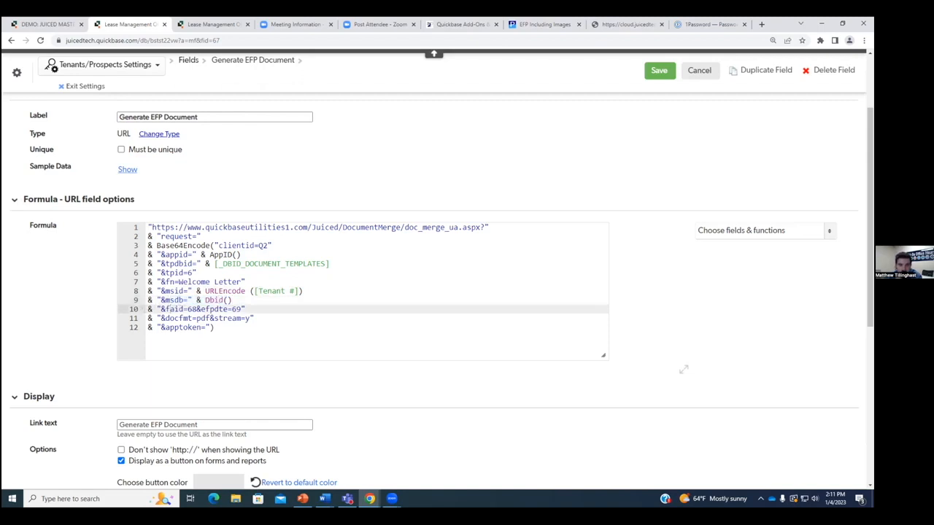
{"action": "left_click_drag", "start_coordinate": [165, 309], "coordinate": [178, 310]}
{"action": "left_click", "coordinate": [181, 309]}
{"action": "left_click", "coordinate": [196, 310]}
{"action": "left_click_drag", "start_coordinate": [200, 310], "coordinate": [214, 310]}
- Try docx as the docfmt output format in the formula, and restore it to pdf
{"action": "left_click", "coordinate": [164, 319]}
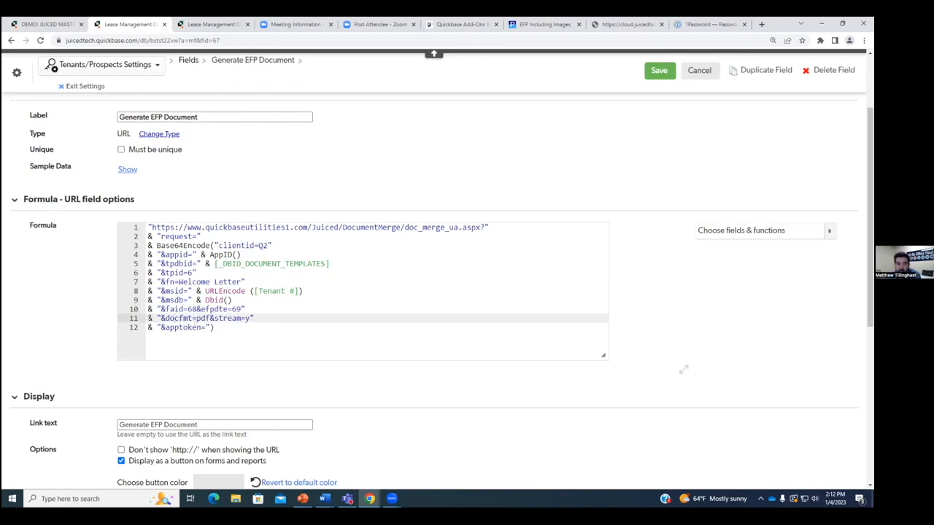
{"action": "left_click", "coordinate": [170, 318]}
{"action": "key", "text": "BackSpace"}
{"action": "key", "text": "BackSpace"}
{"action": "key", "text": "BackSpace"}
{"action": "type", "text": "doc"}
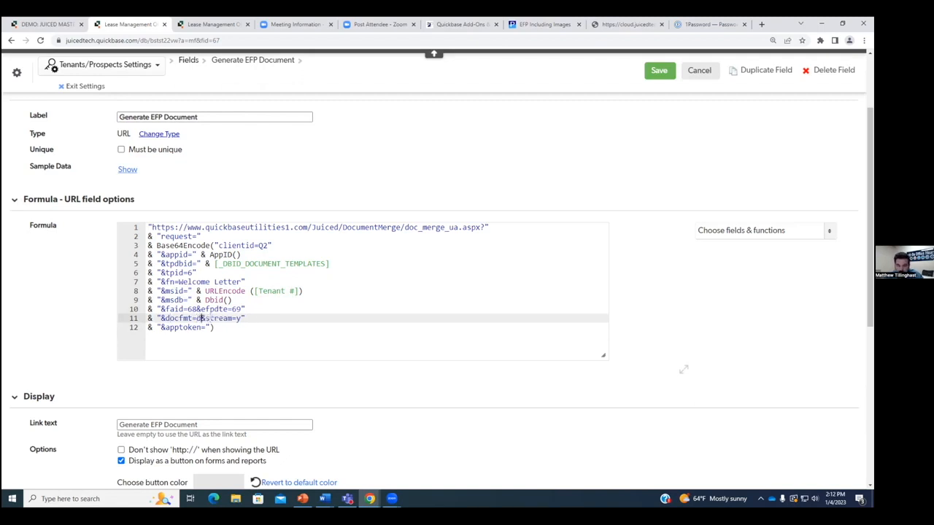
{"action": "type", "text": "x"}
{"action": "key", "text": "BackSpace"}
{"action": "key", "text": "BackSpace"}
{"action": "key", "text": "BackSpace"}
{"action": "key", "text": "BackSpace"}
{"action": "type", "text": "pdf"}
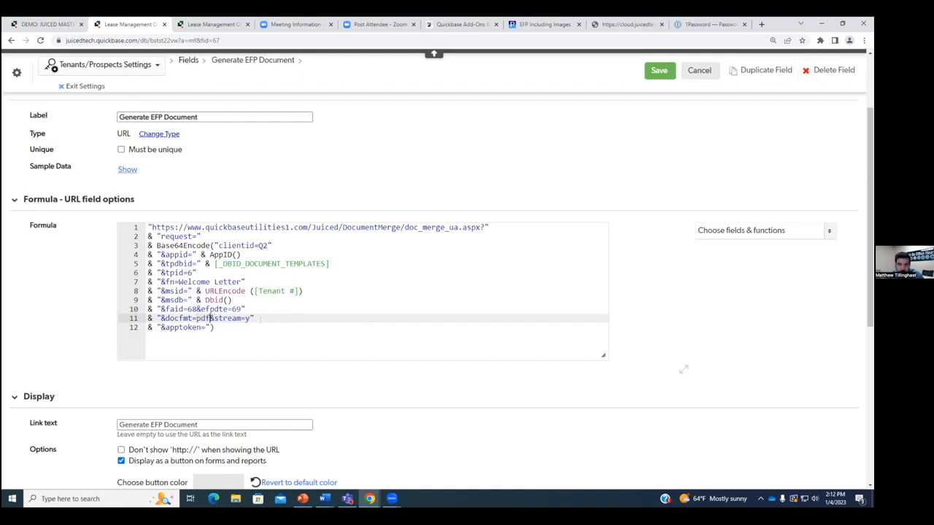
- Examine the apptoken parameter and closing parenthesis at the end of the formula
{"action": "key", "text": "ctrl+End"}
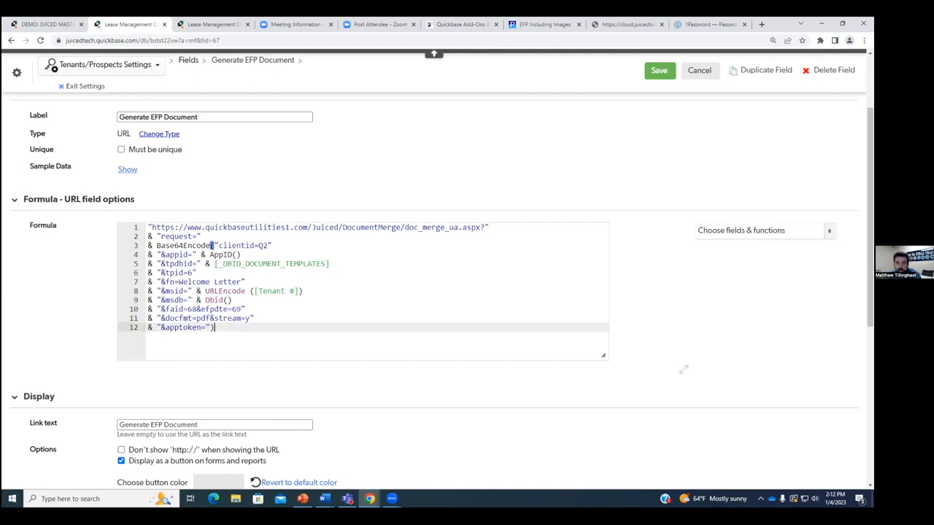
{"action": "scroll", "coordinate": [136, 175], "scroll_direction": "up", "scroll_amount": 1}
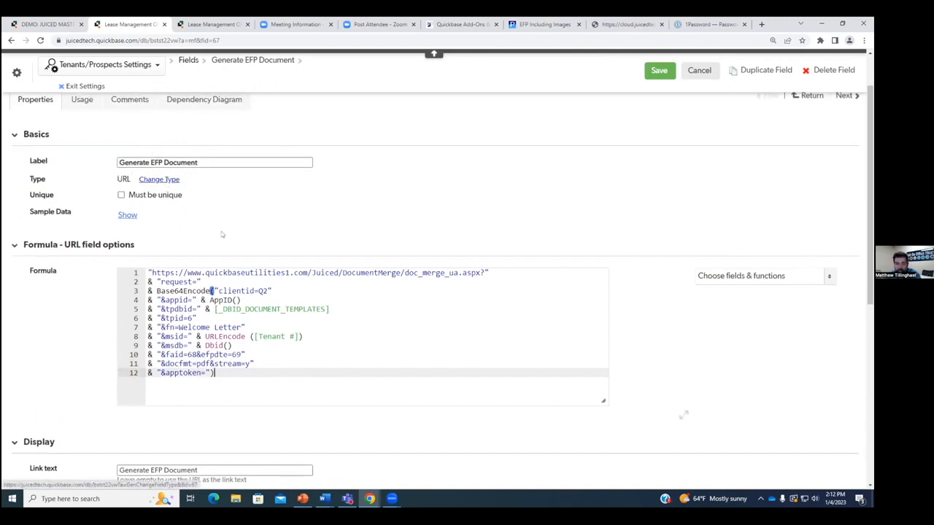
{"action": "scroll", "coordinate": [223, 235], "scroll_direction": "down", "scroll_amount": 1}
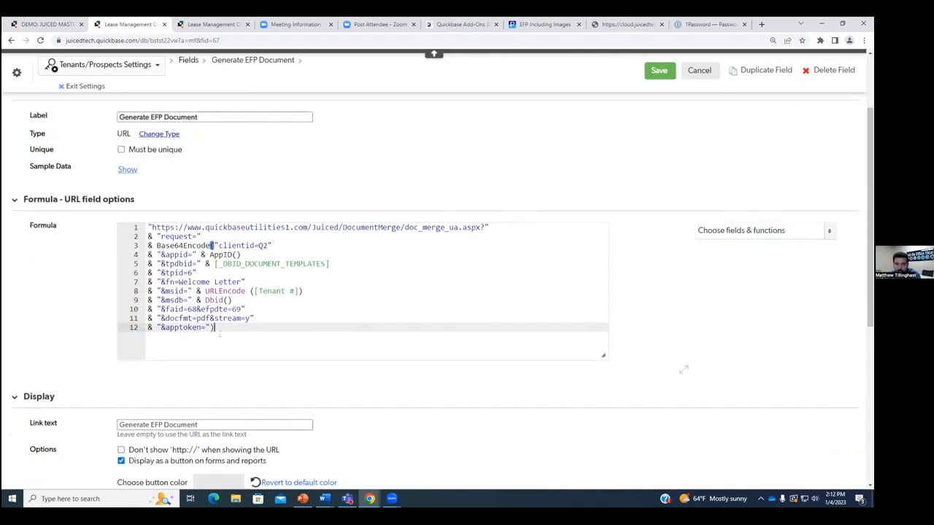
- Set the Generate EFP Document button color to blue, hex 0031d4, in the field's display options
{"action": "scroll", "coordinate": [229, 319], "scroll_direction": "down", "scroll_amount": 3}
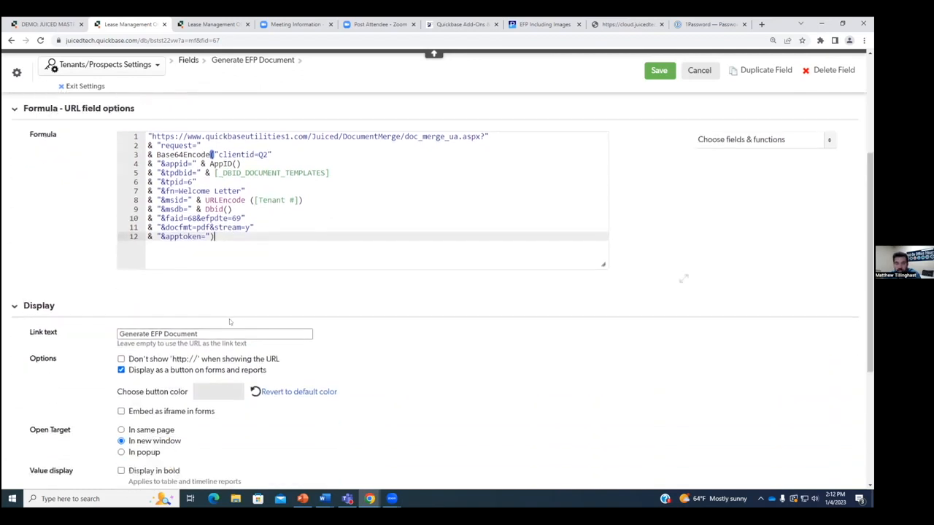
{"action": "left_click", "coordinate": [213, 298]}
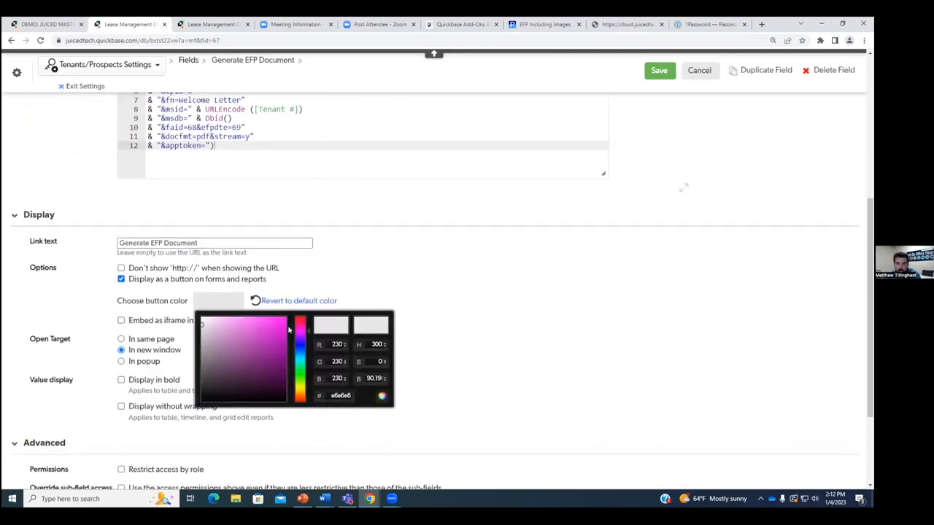
{"action": "left_click", "coordinate": [300, 342]}
{"action": "left_click", "coordinate": [287, 330]}
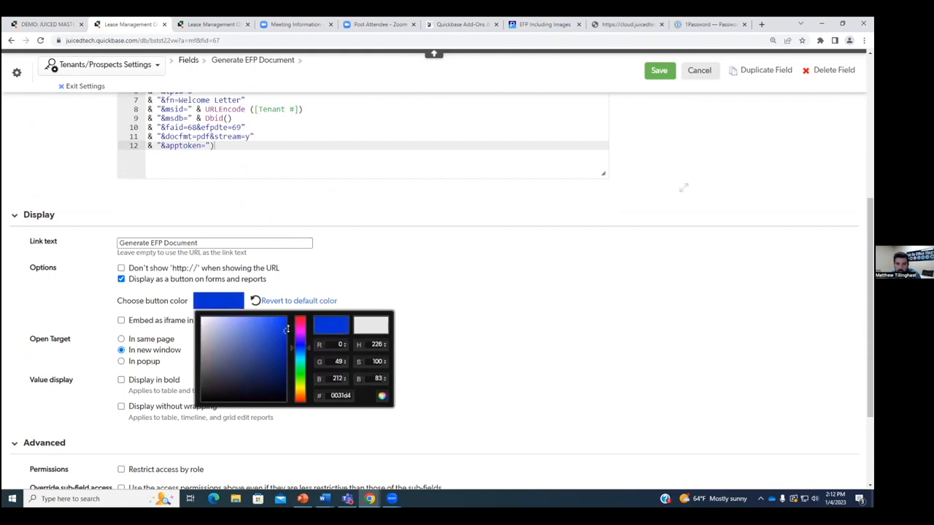